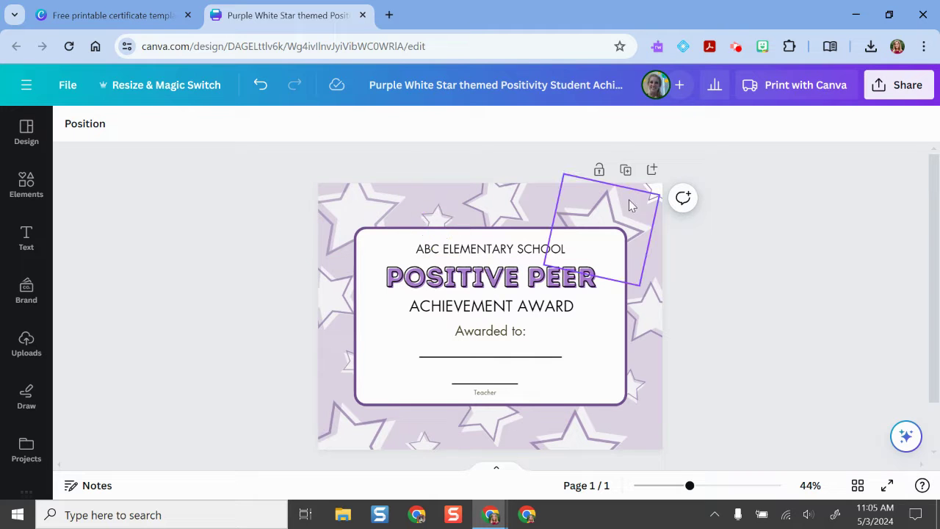
Browse the certificate template gallery, then show templates matching the Positive Peer design.
left_click(110, 14)
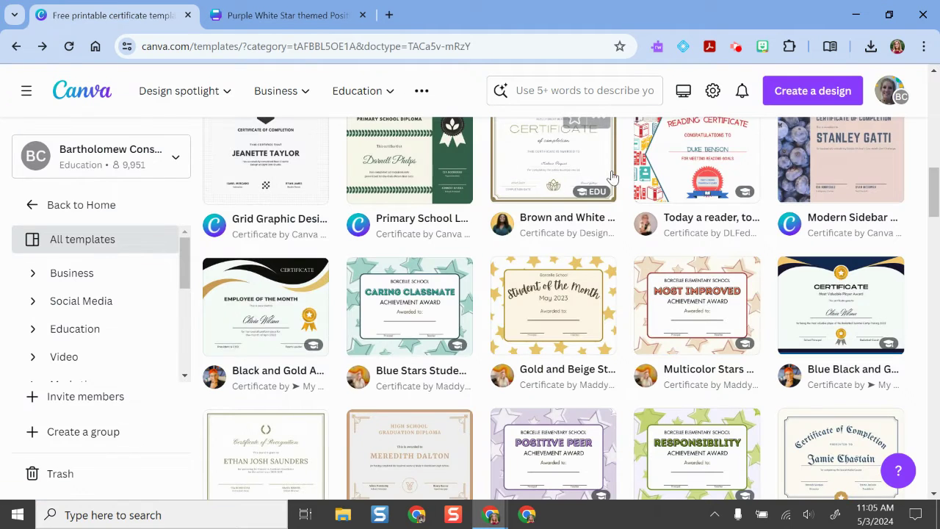
scroll(719, 220, "up", 4)
scroll(719, 220, "up", 2)
scroll(720, 220, "up", 3)
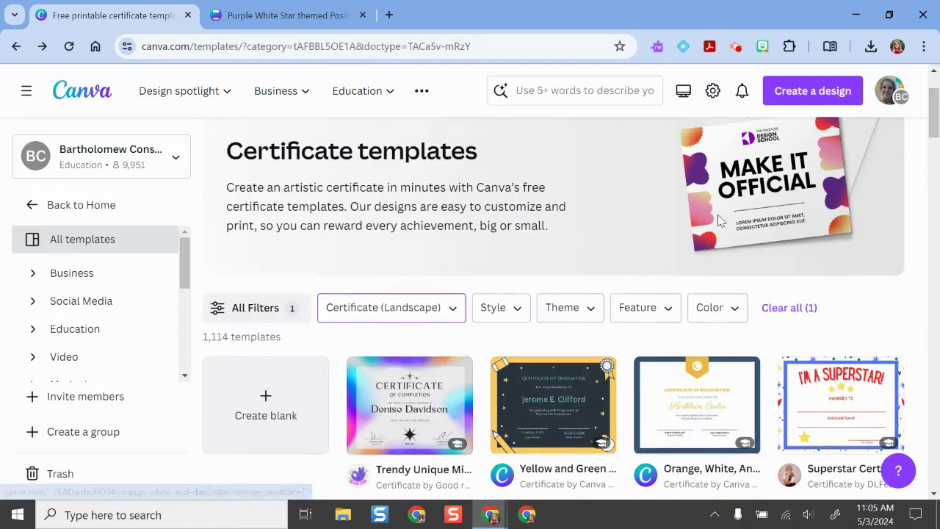
scroll(720, 213, "down", 4)
scroll(720, 211, "up", 1)
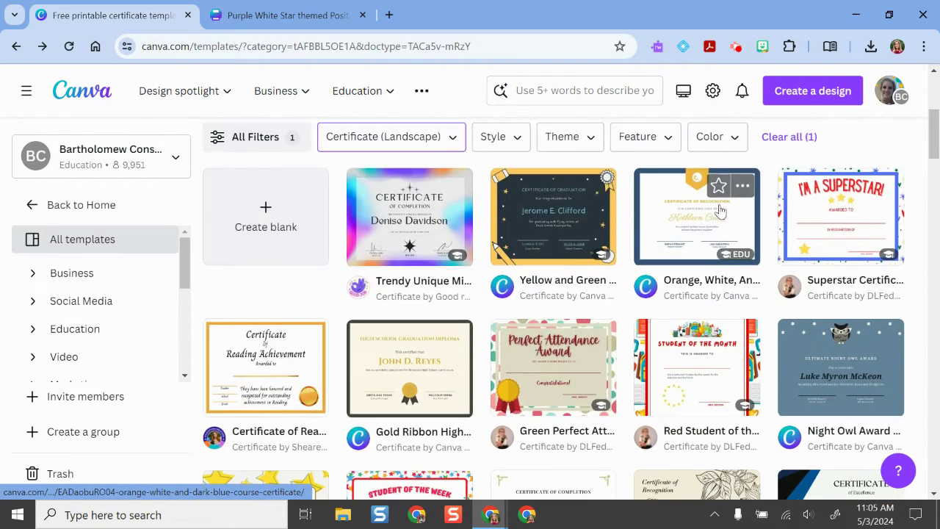
scroll(541, 193, "up", 3)
scroll(595, 216, "up", 1)
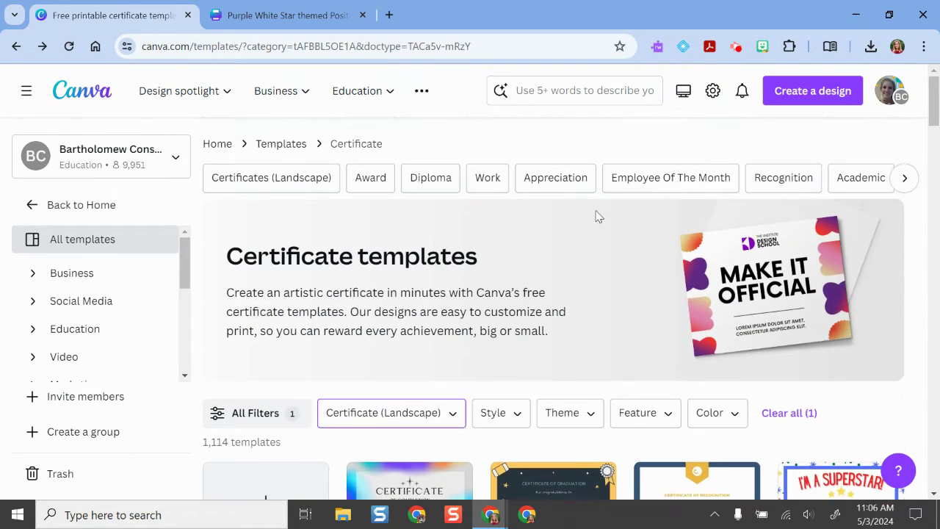
scroll(634, 285, "down", 4)
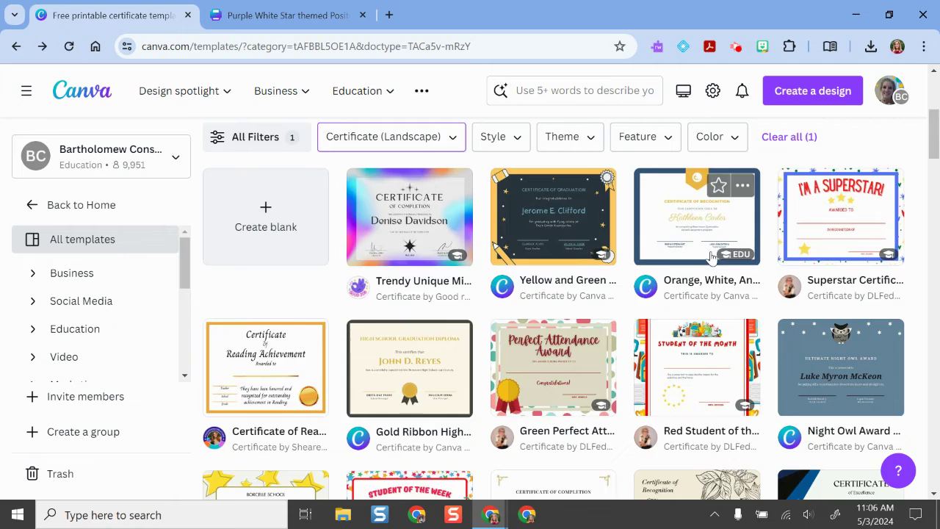
scroll(823, 220, "down", 3)
scroll(799, 274, "down", 2)
scroll(734, 309, "down", 2)
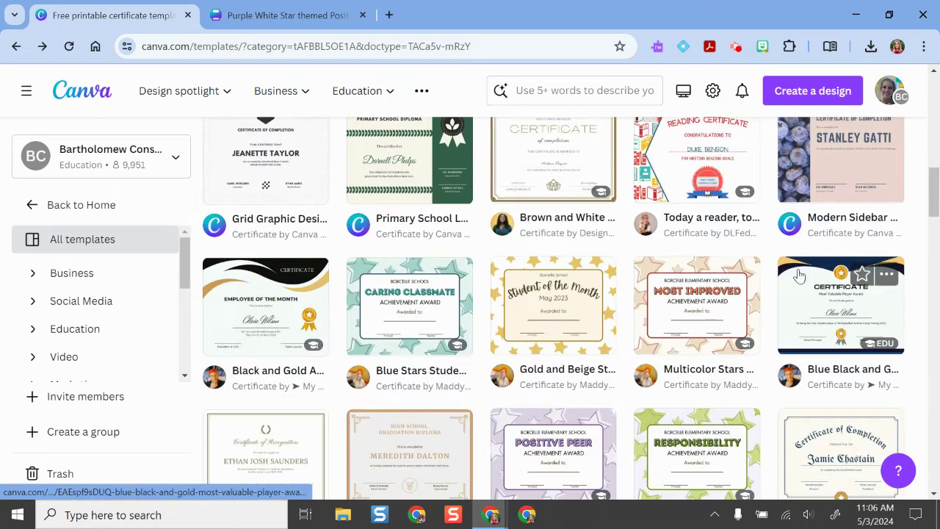
mouse_move(697, 304)
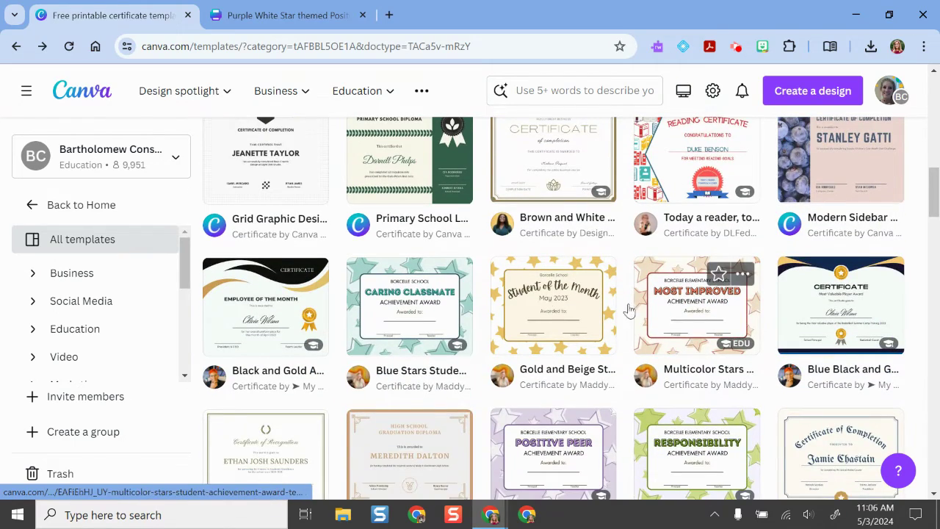
left_click(282, 15)
left_click(27, 136)
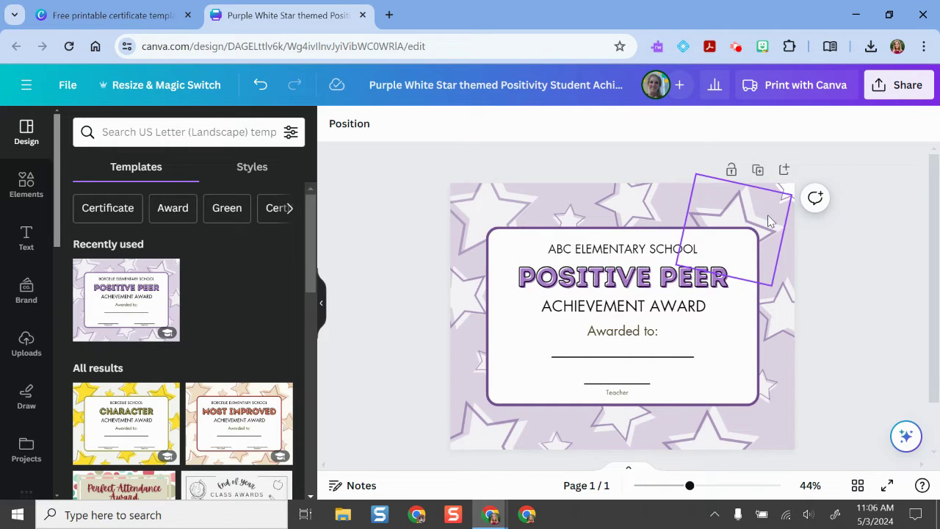
Browse the Design panel and the Brand kit's BCSC logos and color palette.
scroll(162, 359, "down", 3)
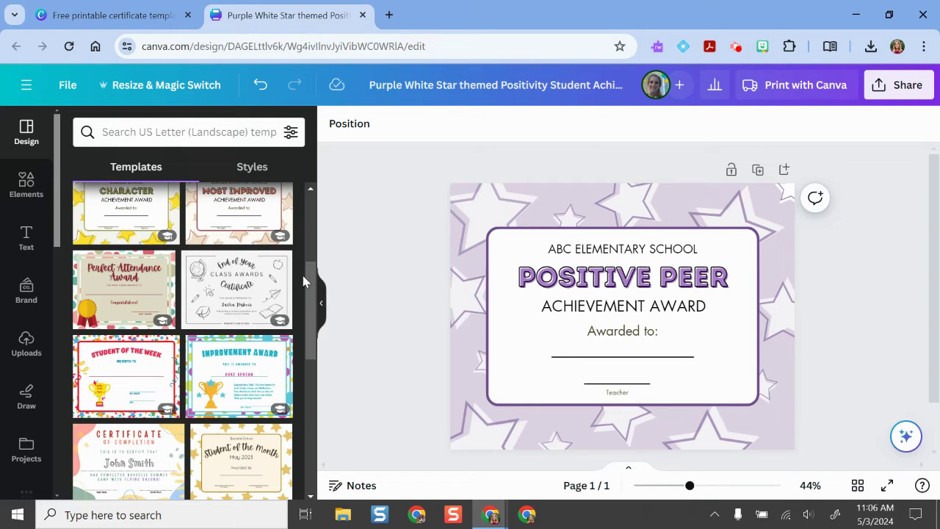
left_click(24, 301)
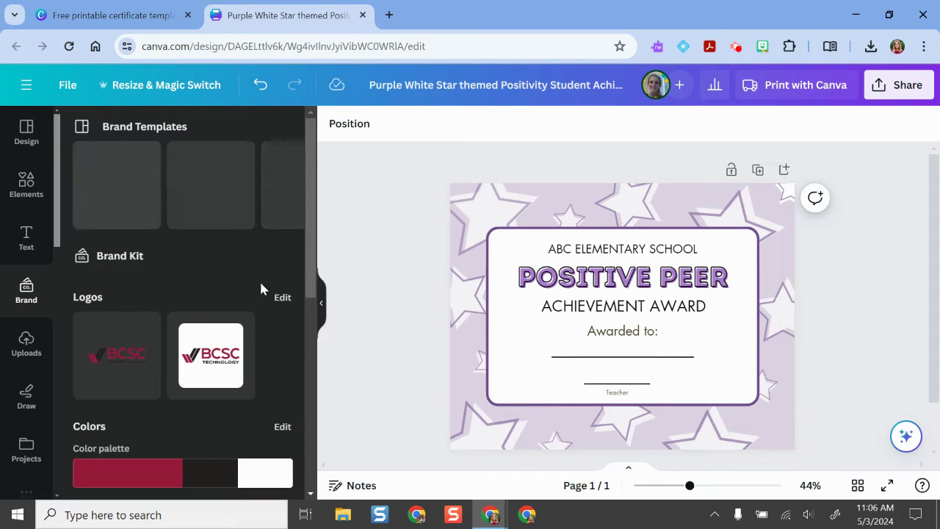
scroll(206, 293, "down", 3)
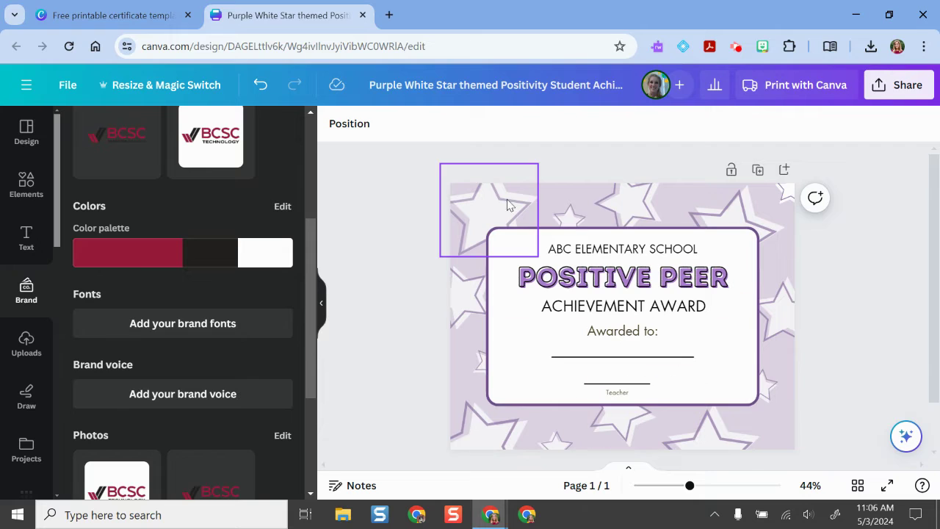
scroll(279, 304, "up", 3)
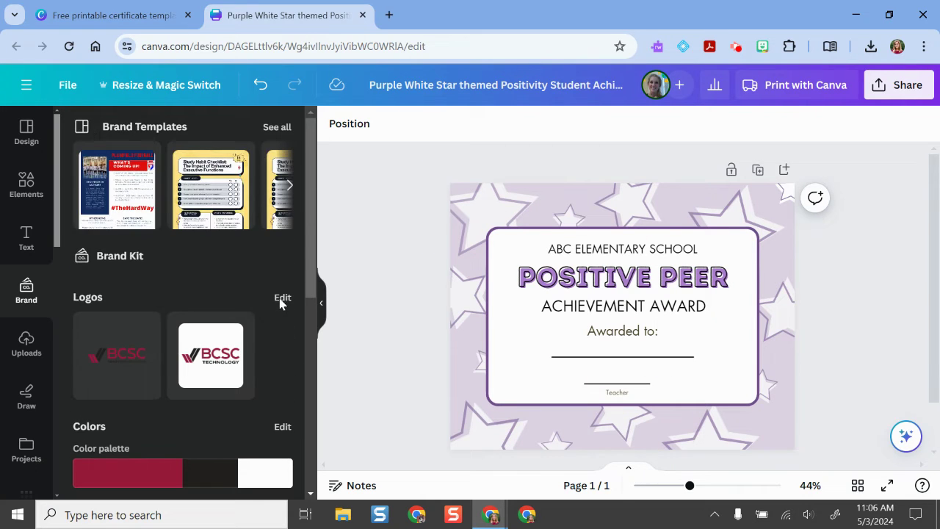
scroll(219, 272, "down", 1)
scroll(219, 271, "down", 2)
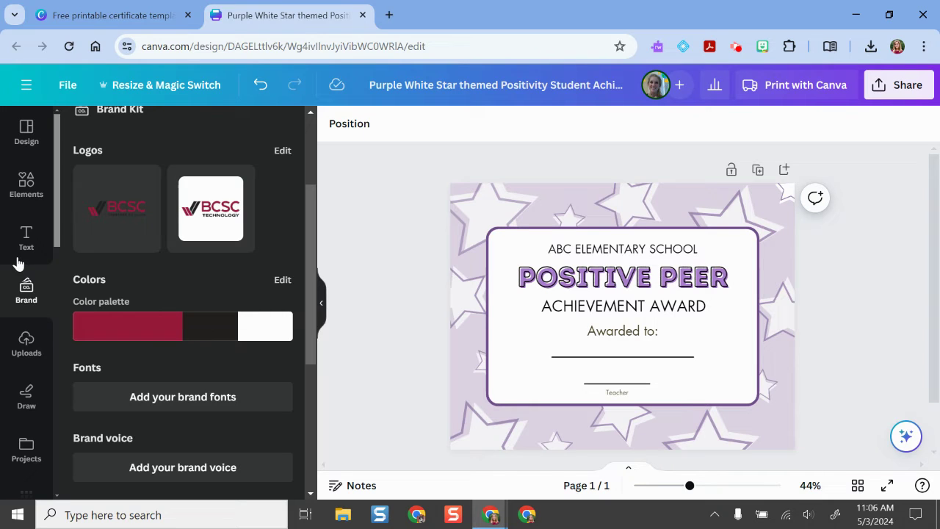
scroll(19, 254, "down", 2)
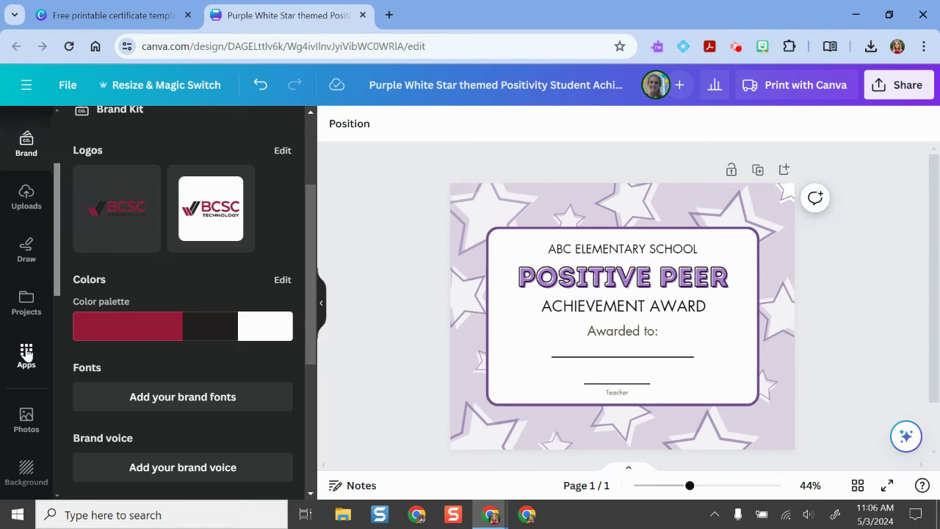
scroll(24, 356, "down", 1)
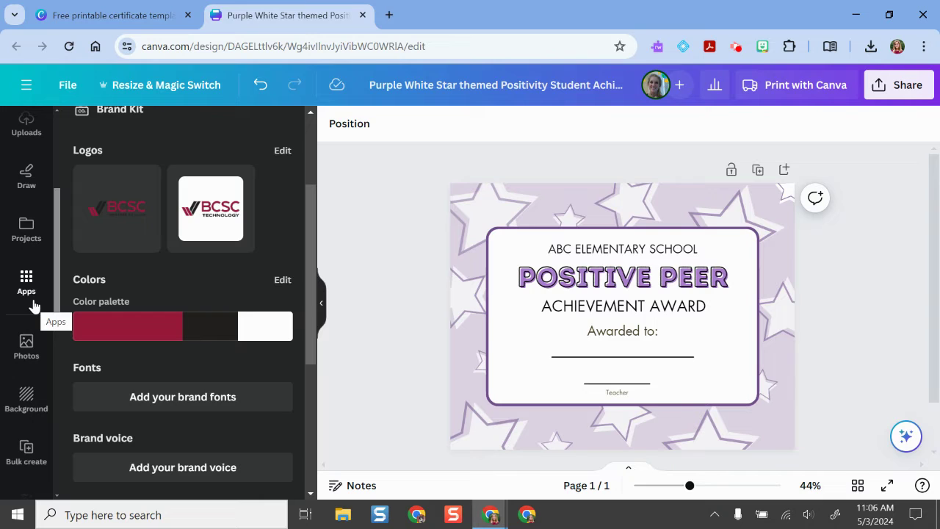
Search Canva's apps for 'bulk create' to find the Bulk create app.
left_click(26, 282)
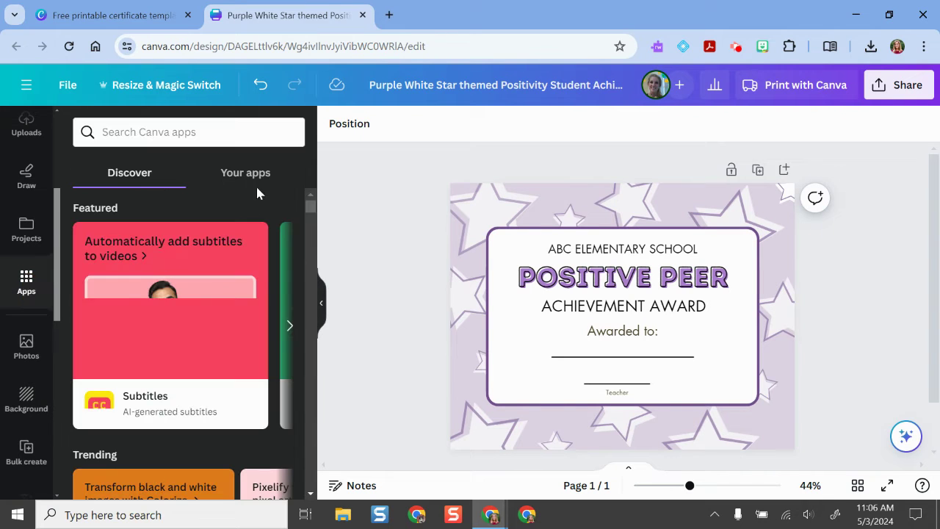
left_click(175, 132)
type("bulk c")
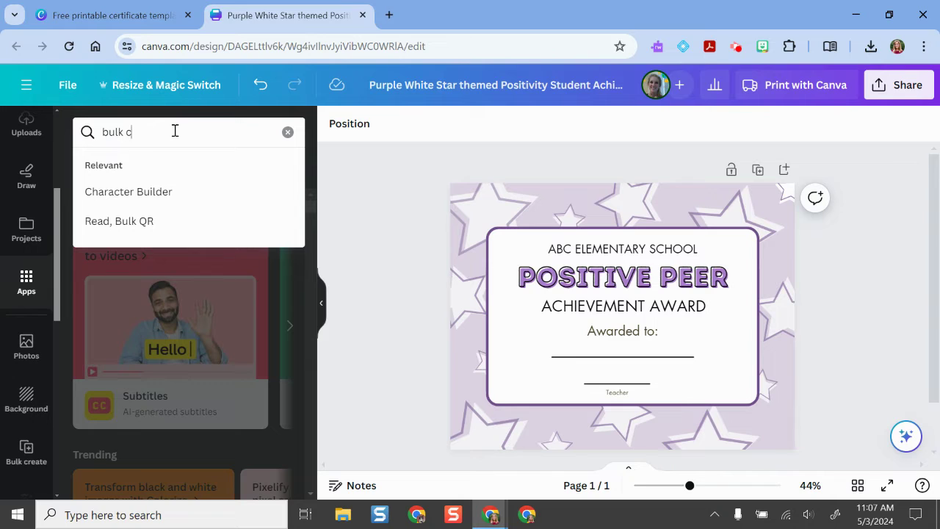
type("reate")
key("Return")
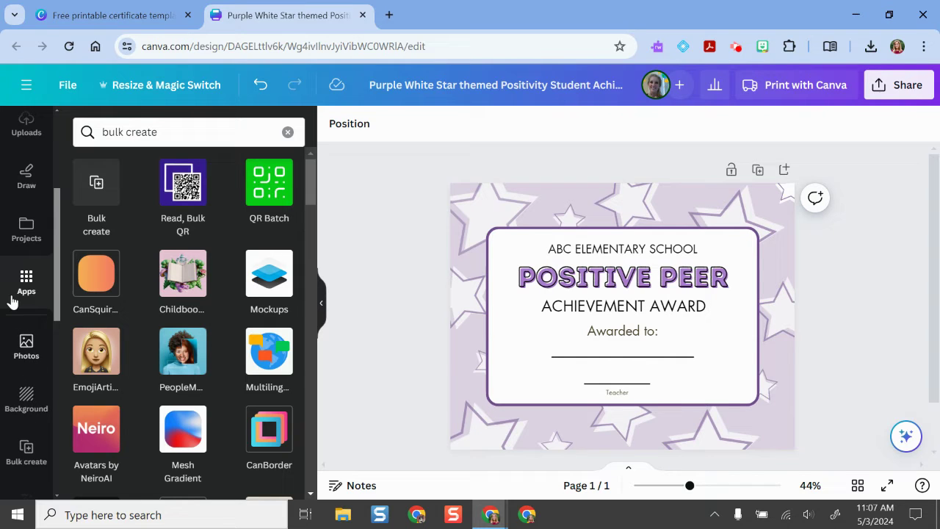
scroll(27, 249, "down", 2)
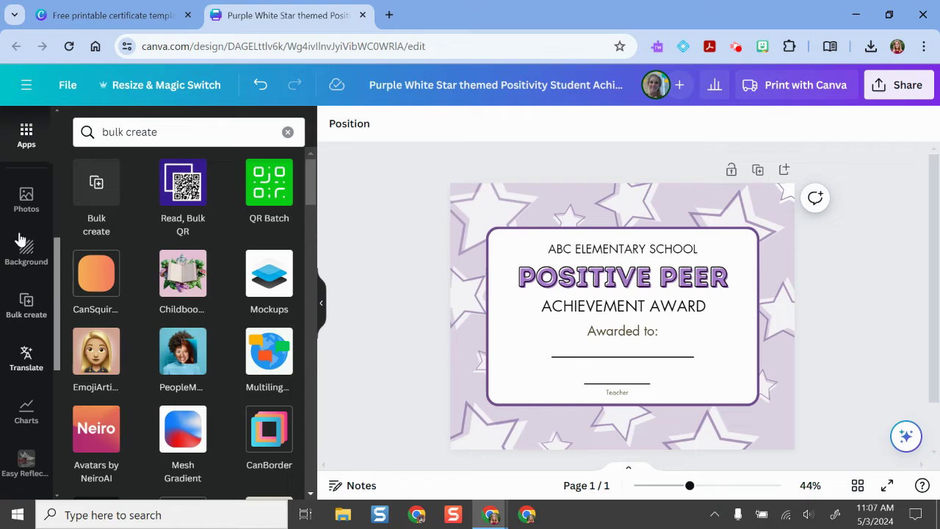
Open Bulk create and return to its Add your data step.
left_click(23, 307)
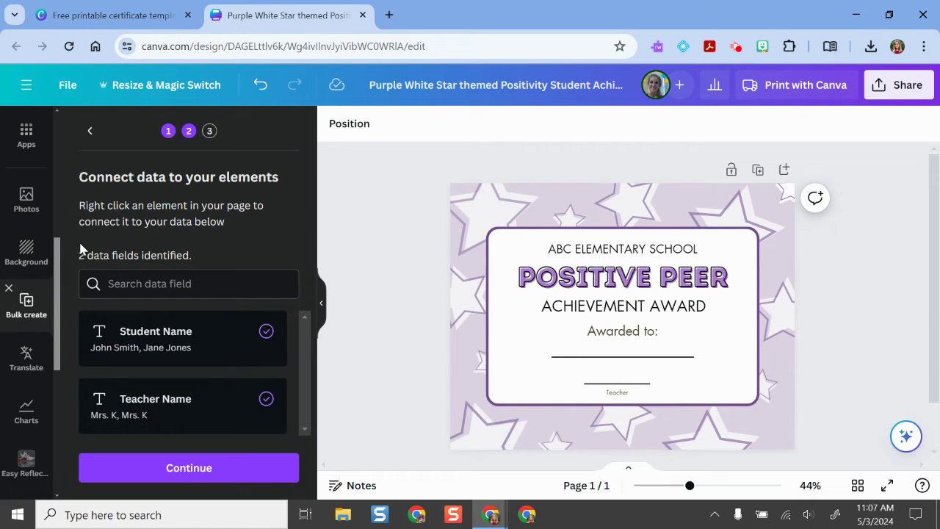
left_click(90, 130)
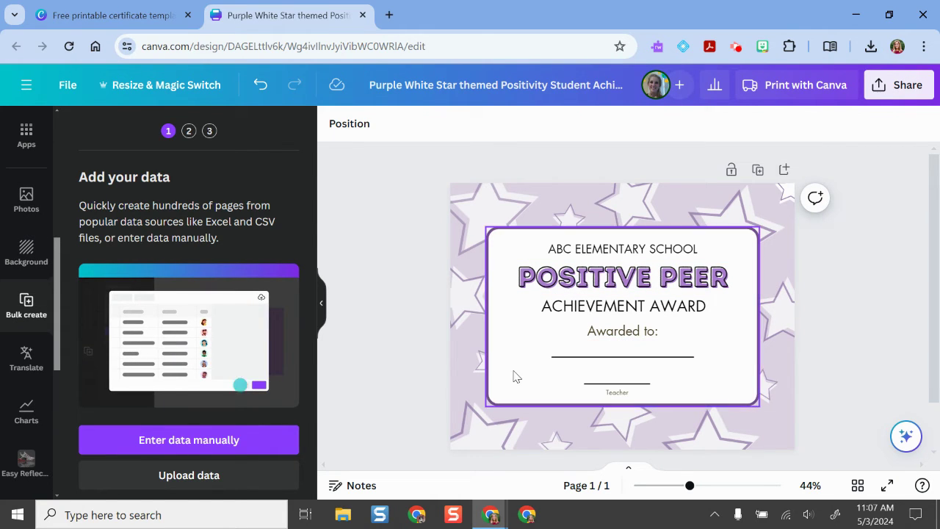
scroll(29, 147, "up", 5)
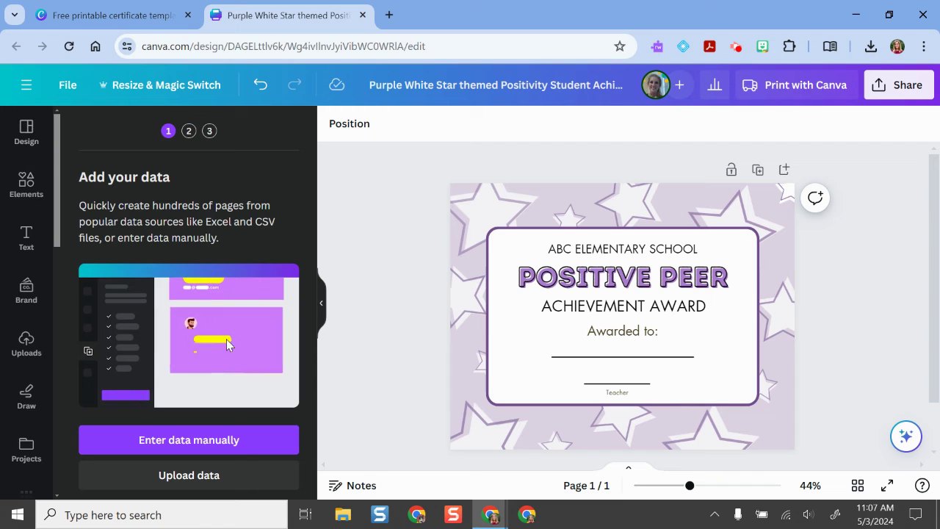
Add a 'Student Name' subheading text box, then delete it.
left_click(26, 236)
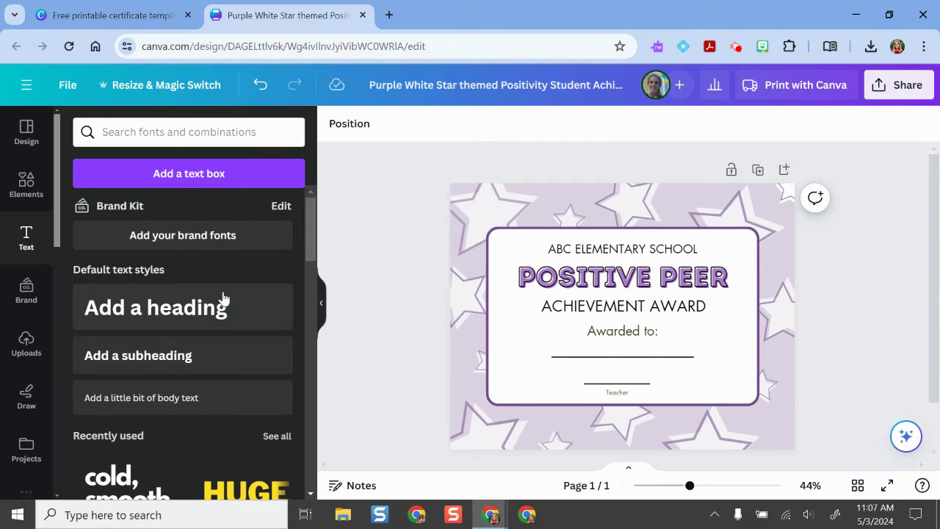
left_click(185, 356)
type("St")
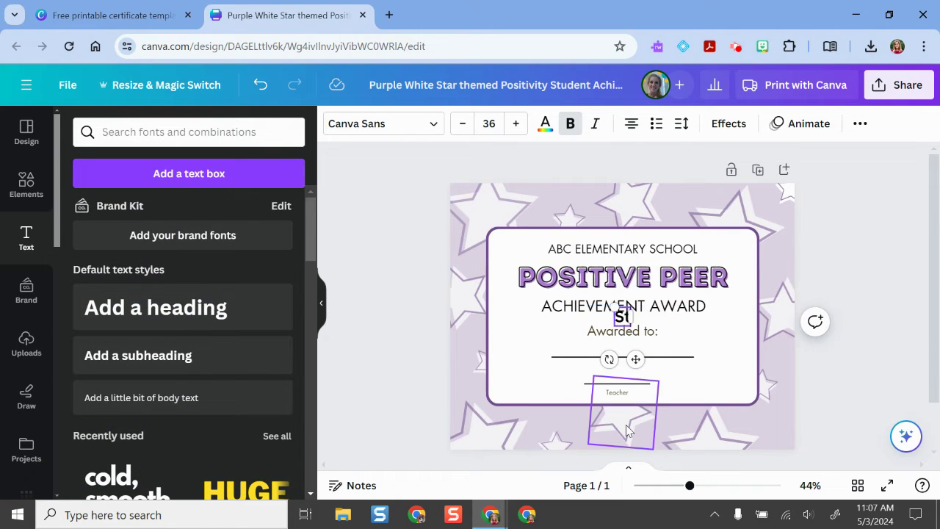
type("udent Name")
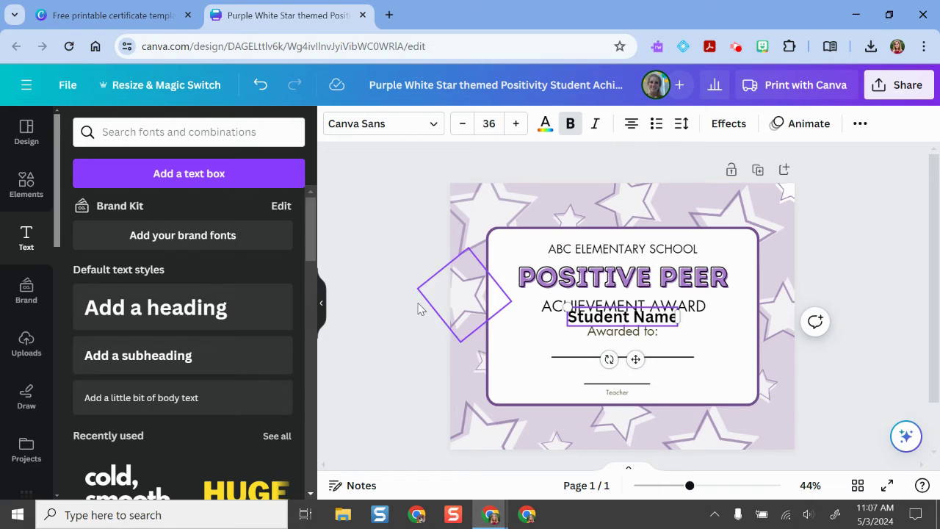
key("ctrl+z")
left_click(892, 372)
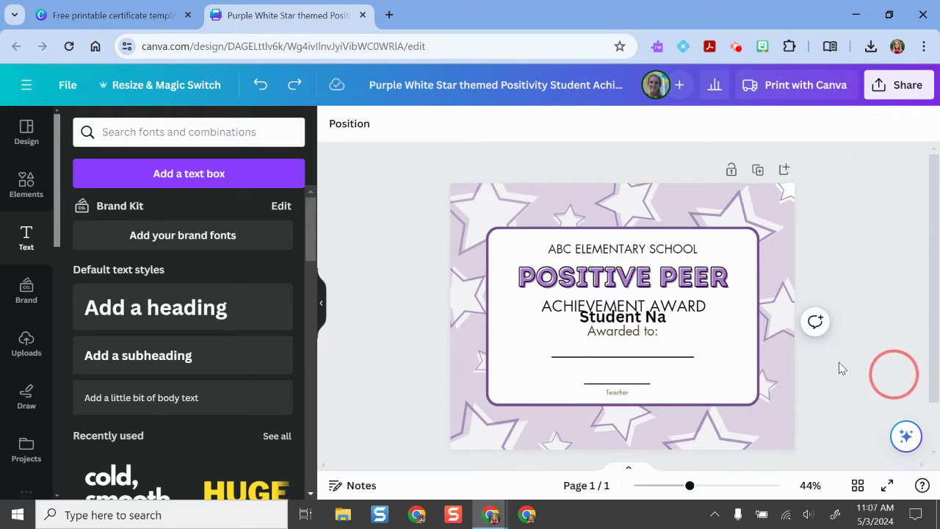
left_click(641, 328)
key("Delete")
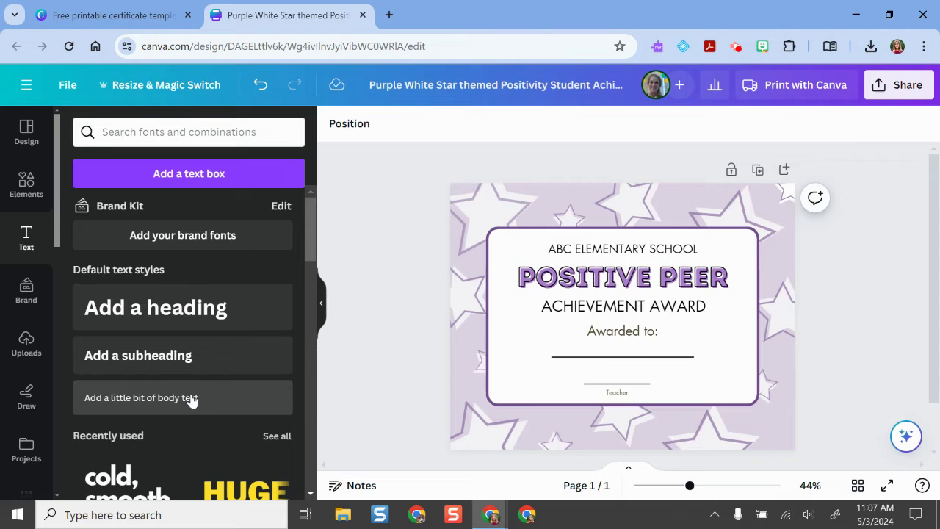
Add small body text 'Student Name' on the line below 'Awarded to:'.
left_click(189, 397)
type("studen")
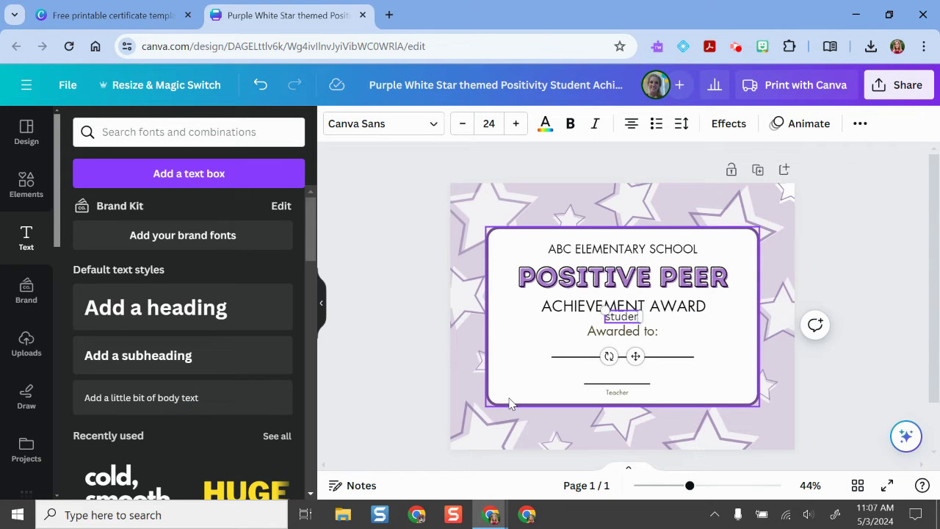
type("Student ")
type("name")
key("BackSpace")
key("BackSpace")
key("BackSpace")
key("BackSpace")
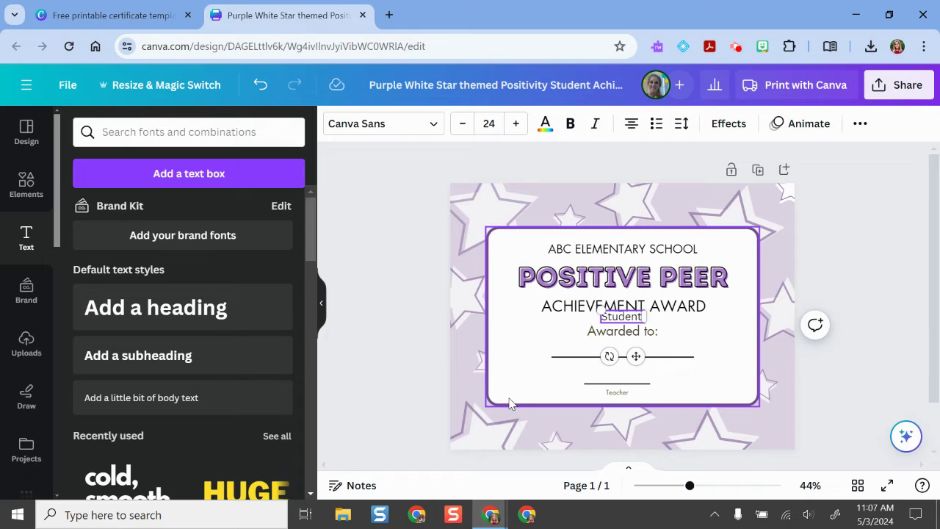
type("Name")
left_click(839, 378)
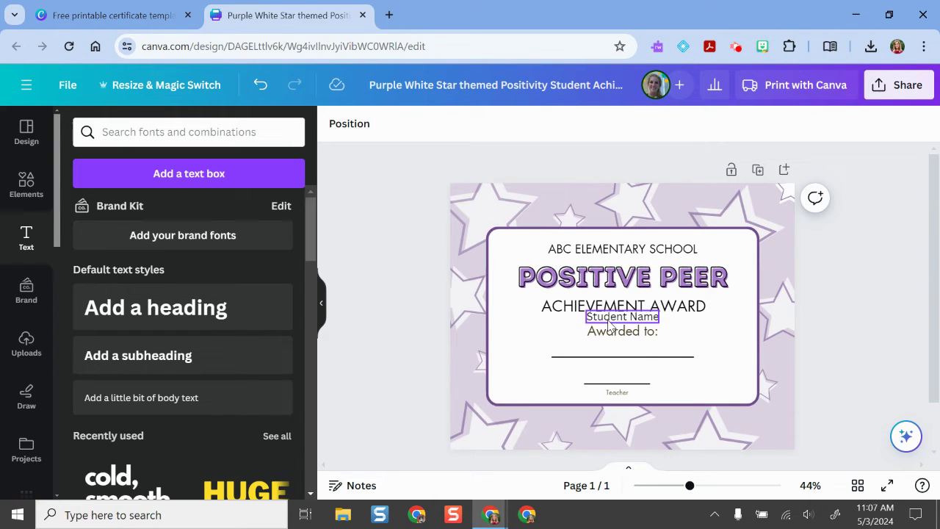
left_click_drag(623, 317, 627, 347)
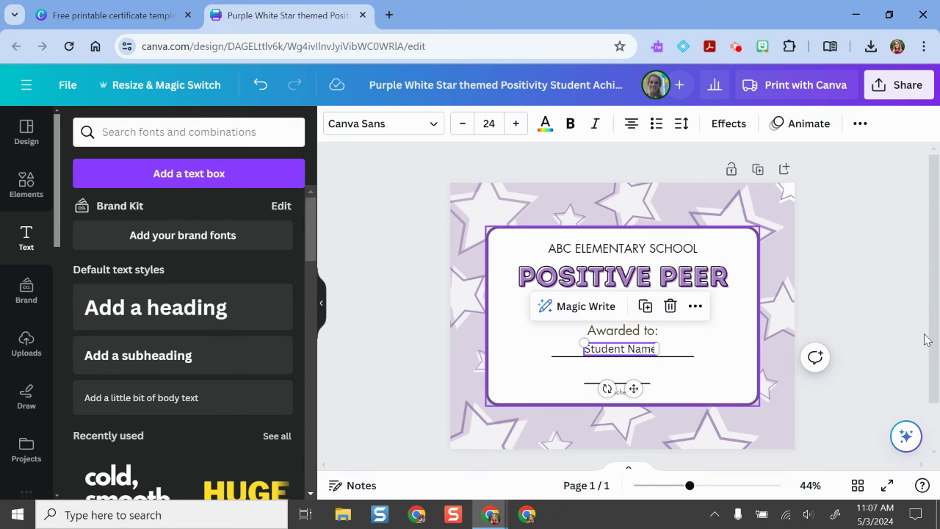
Duplicate the Student Name text downward toward the teacher line.
left_click(855, 245)
left_click(616, 350)
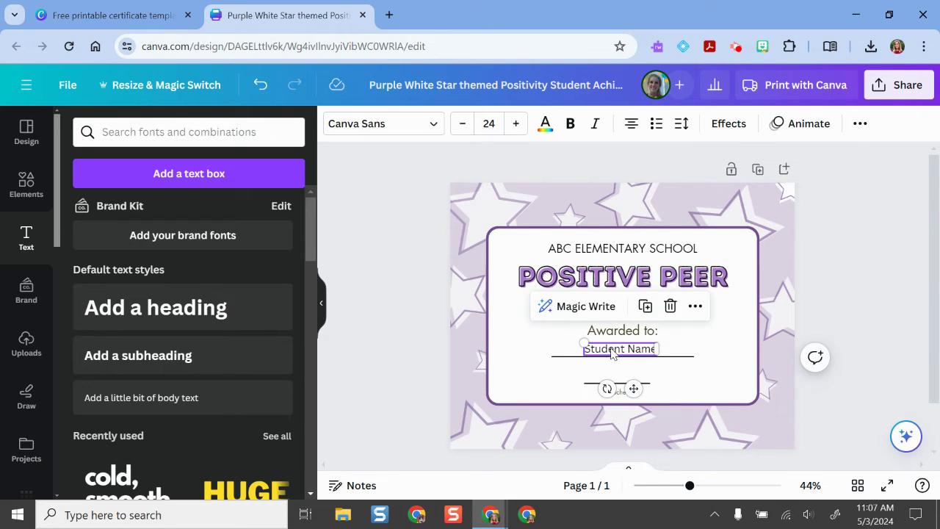
left_click_drag(612, 352, 607, 377)
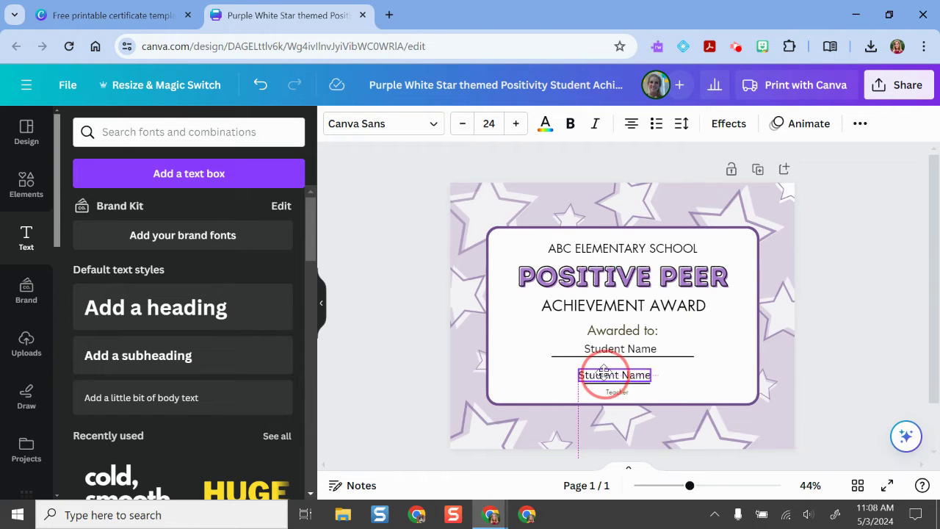
Rewrite the copy as 'Teacher Name' at size 18 on the teacher signature line.
left_click_drag(608, 378, 609, 368)
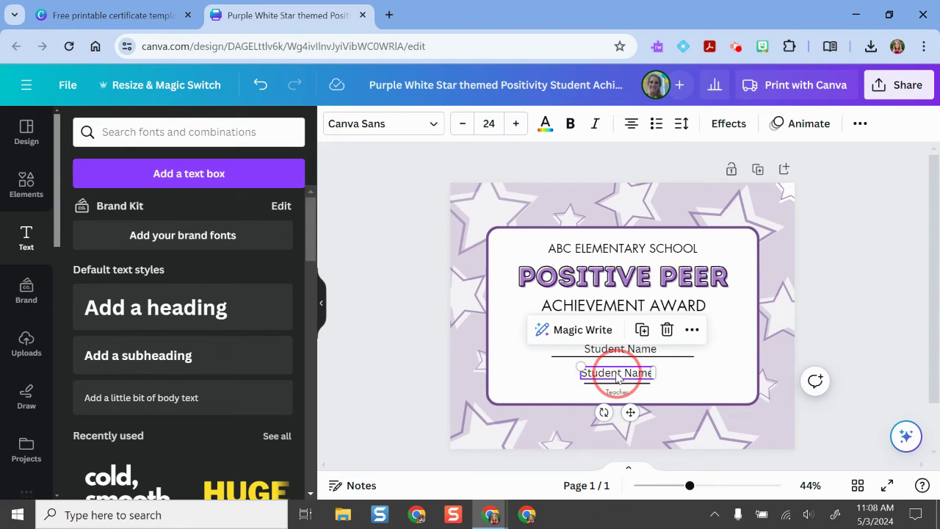
double_click(615, 372)
type("Teacher")
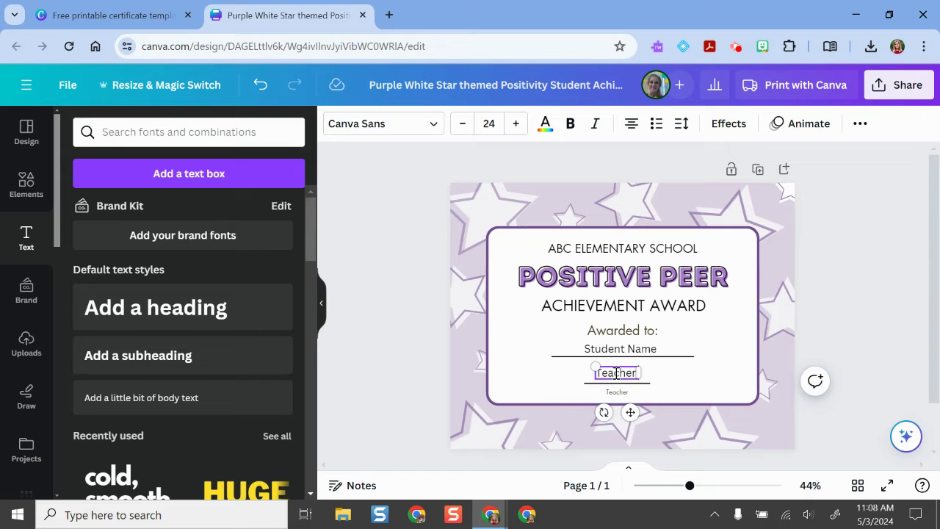
type(" Name")
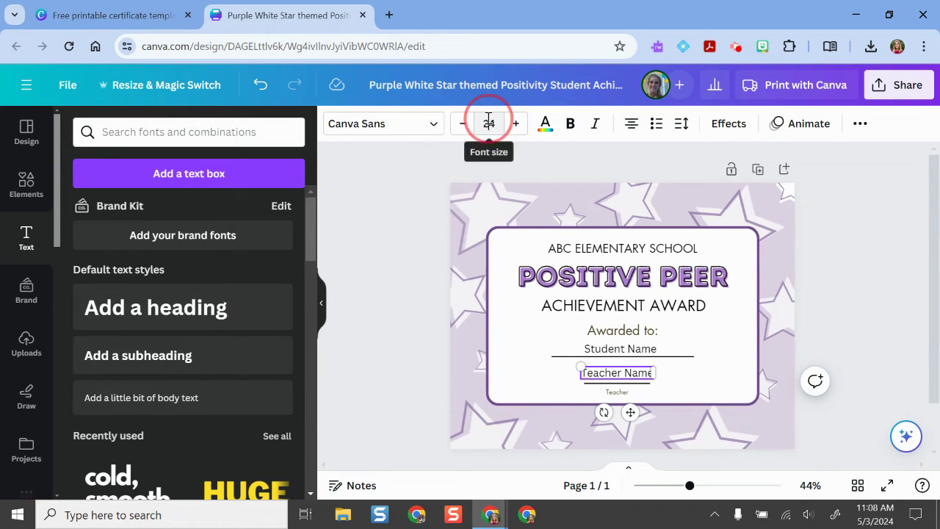
left_click(488, 119)
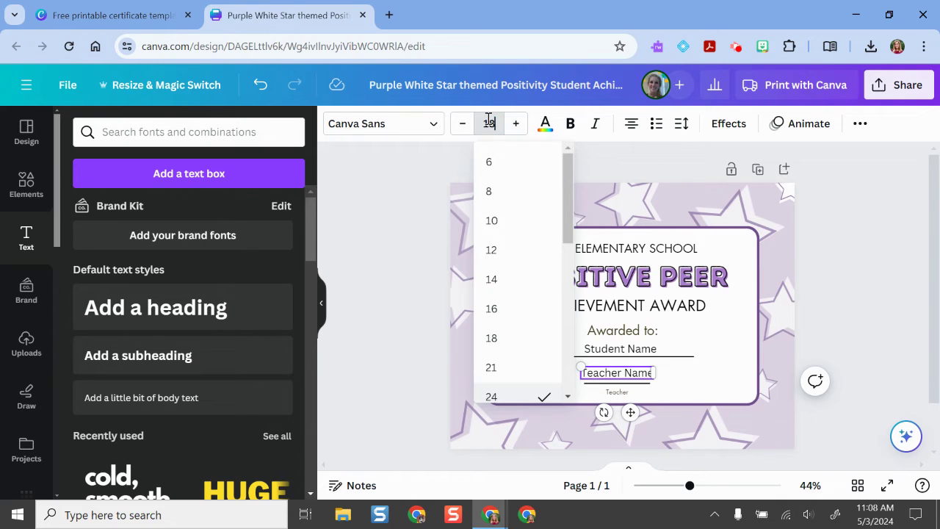
key("Return")
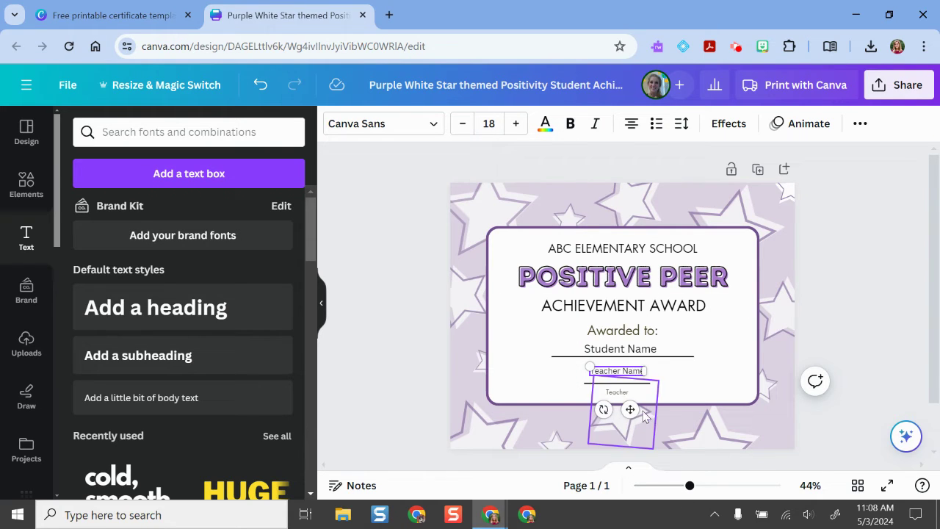
left_click_drag(630, 409, 630, 417)
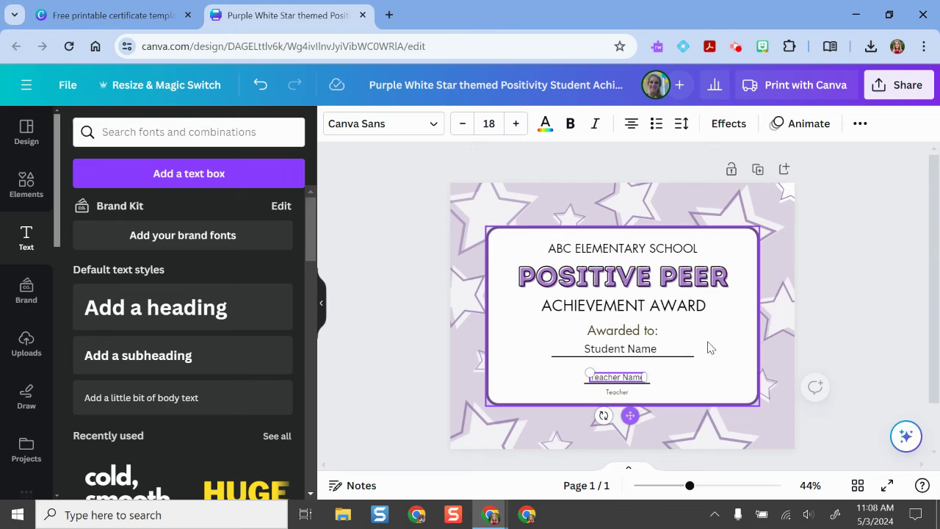
left_click(869, 237)
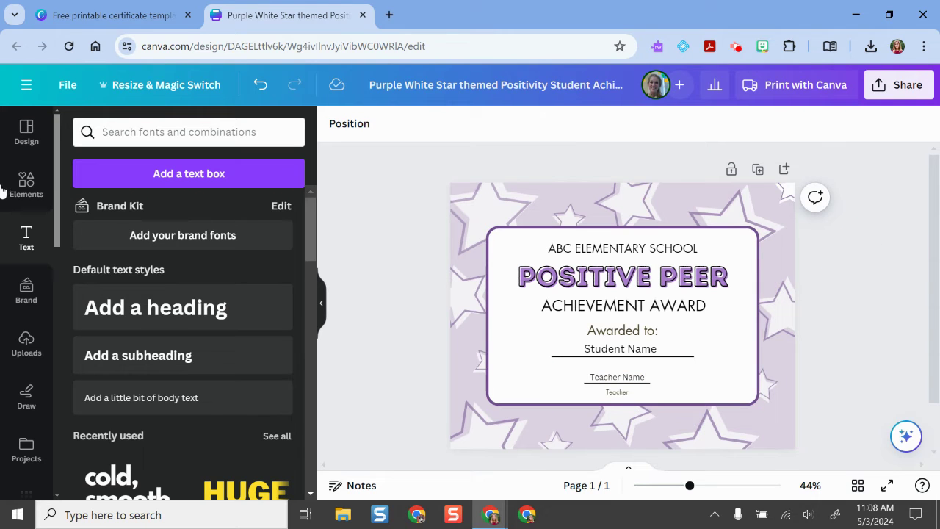
Manually enter Student Name John Smith and Jane Jones, each with Teacher Name Mrs. K.
scroll(25, 368, "down", 3)
scroll(30, 397, "down", 1)
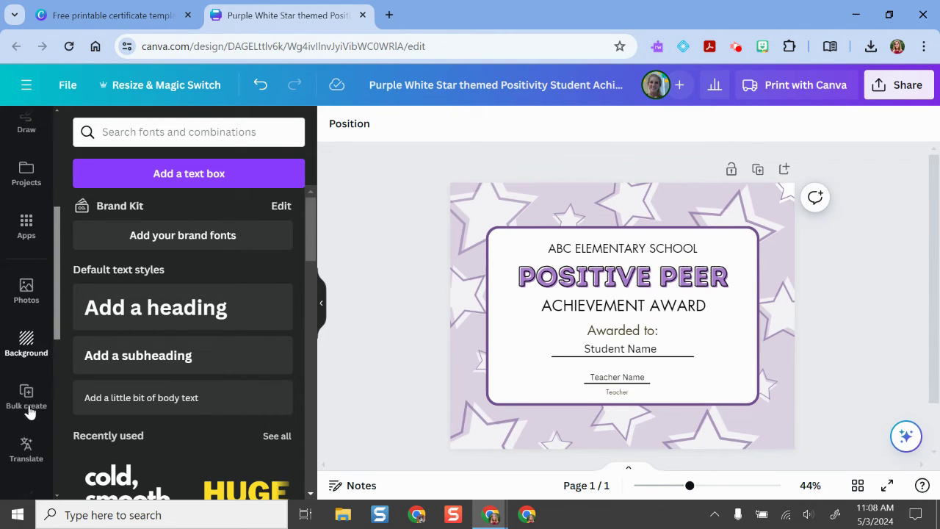
scroll(29, 352, "down", 2)
left_click(29, 305)
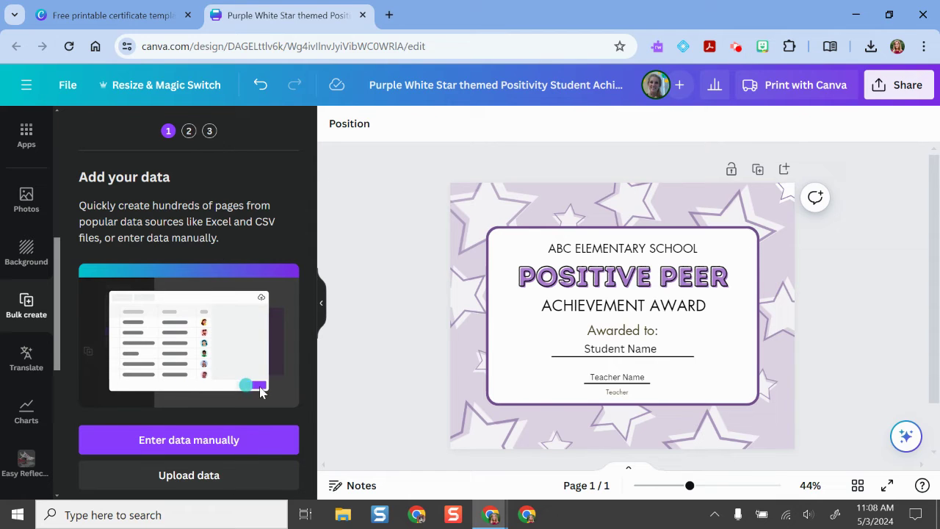
left_click(185, 440)
left_click(112, 153)
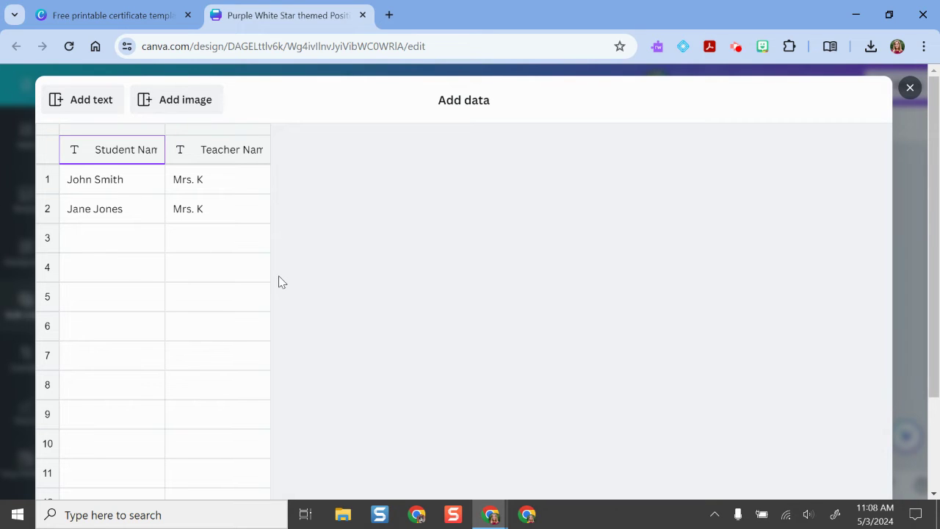
left_click(189, 185)
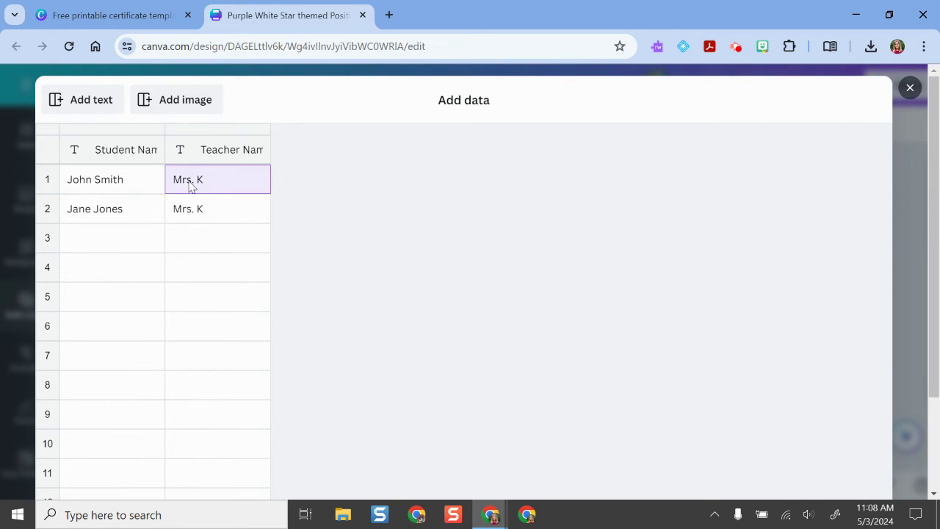
left_click(108, 177)
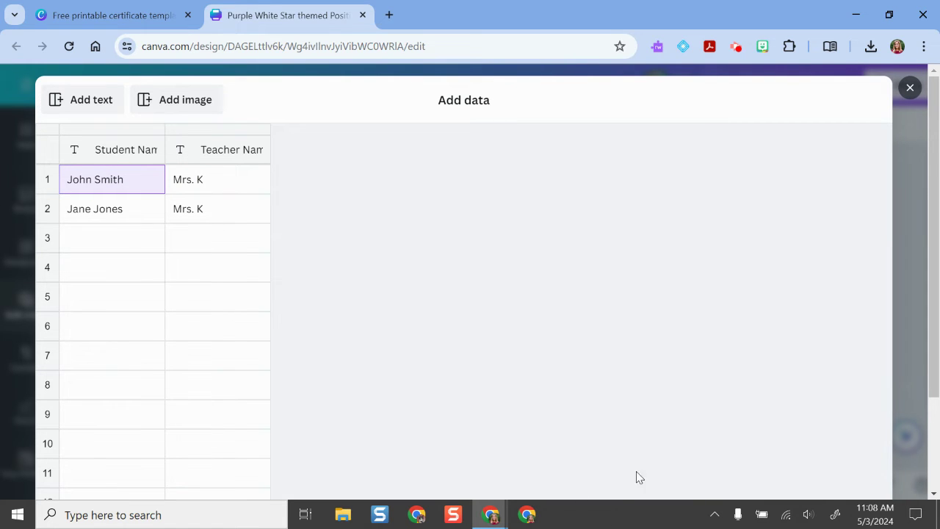
scroll(772, 302, "down", 3)
scroll(897, 323, "down", 2)
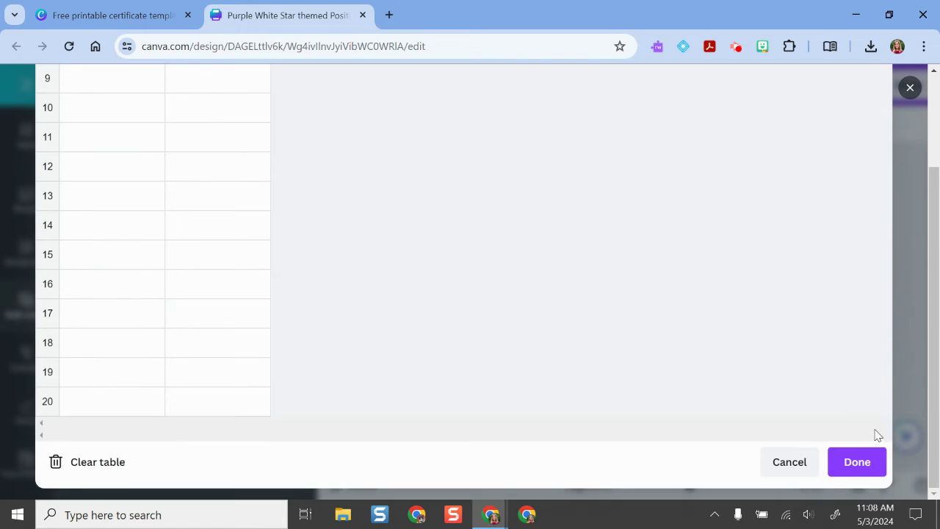
Finish the data table and connect the recipient text to the Student Name field.
left_click(868, 464)
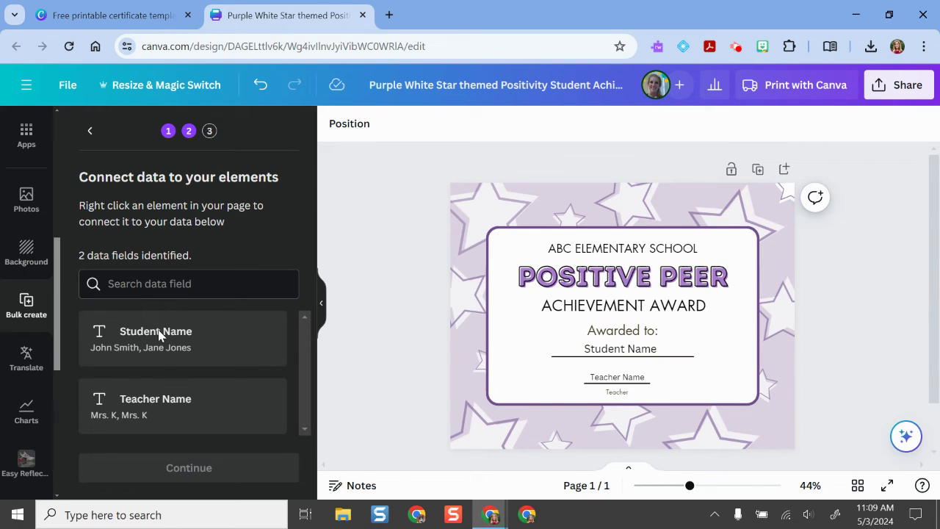
left_click(619, 349)
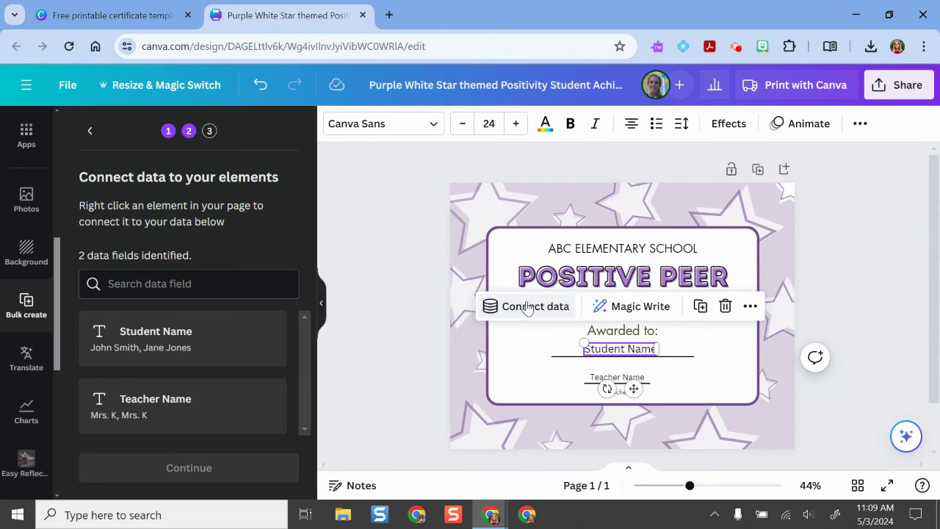
left_click(526, 307)
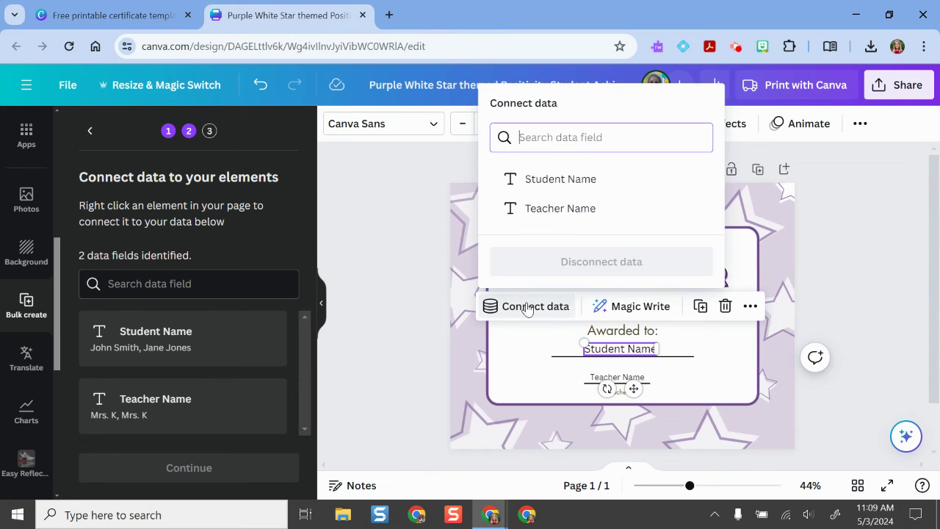
left_click(551, 180)
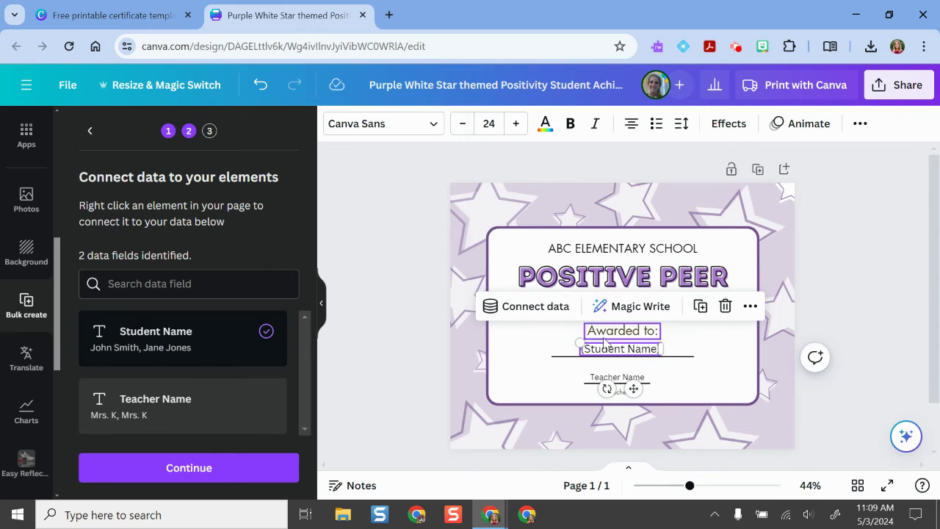
Connect the teacher-line text to the Teacher Name field.
left_click(624, 379)
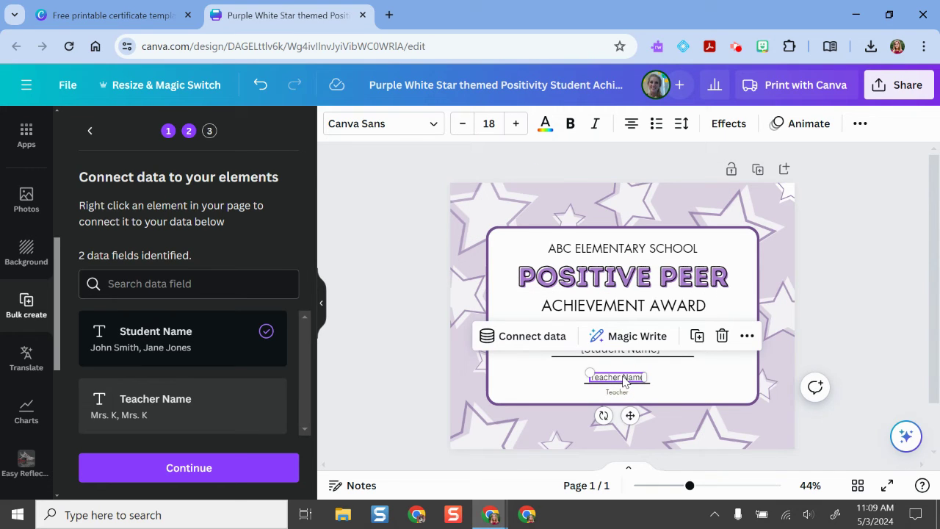
left_click(526, 339)
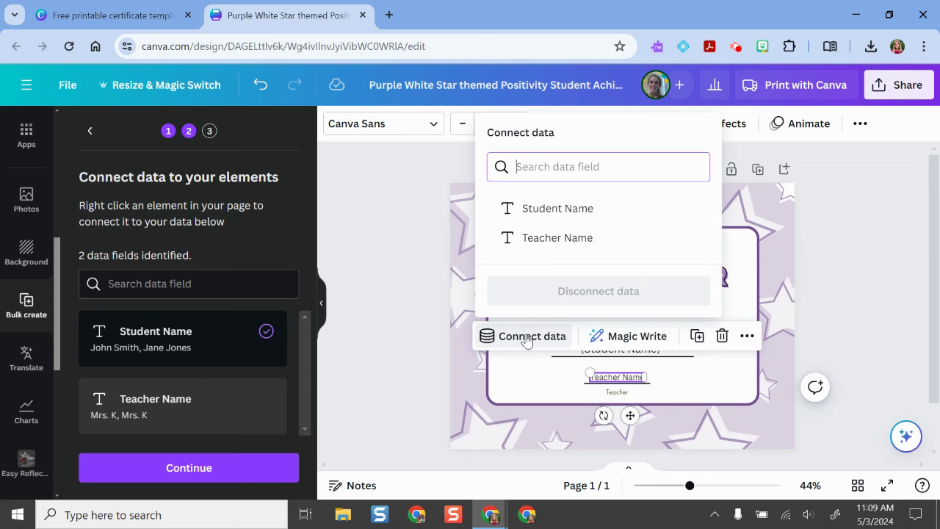
left_click(545, 238)
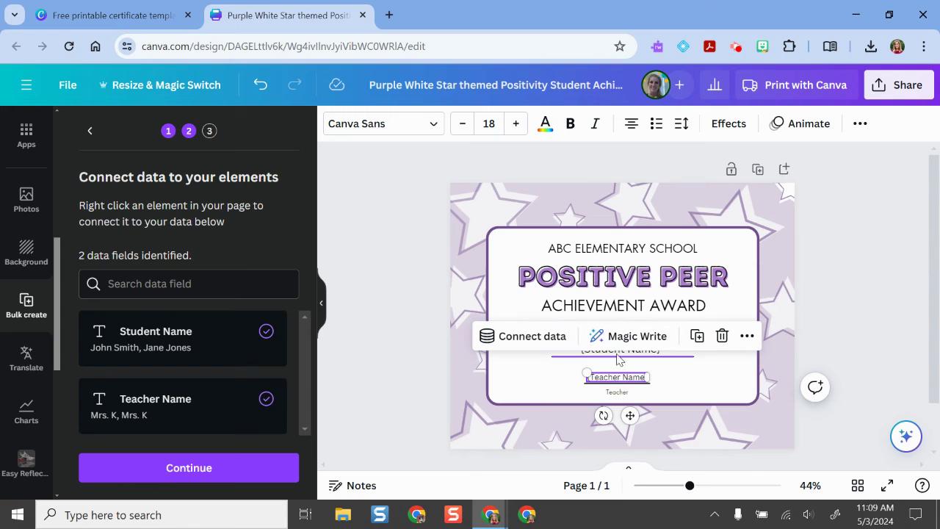
left_click(875, 331)
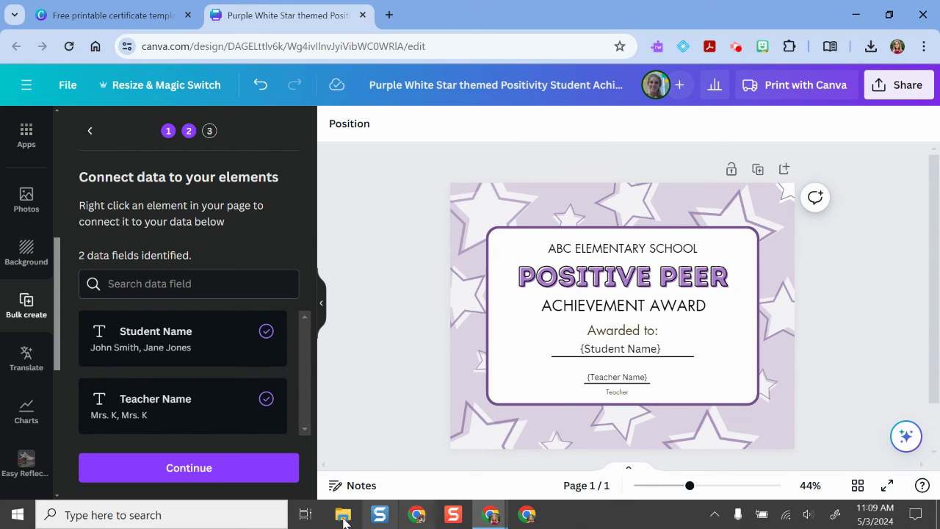
Generate the two certificate pages and review the Share menu's download options.
left_click(206, 474)
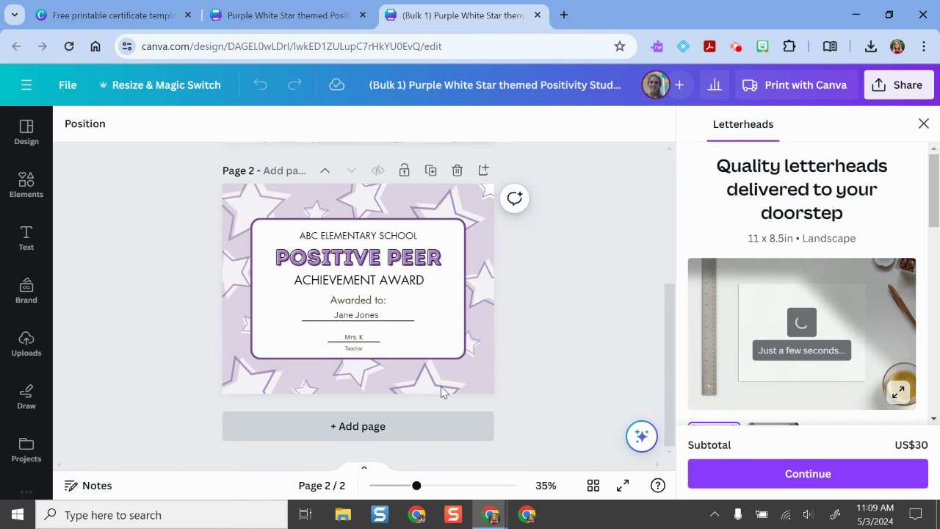
left_click(891, 87)
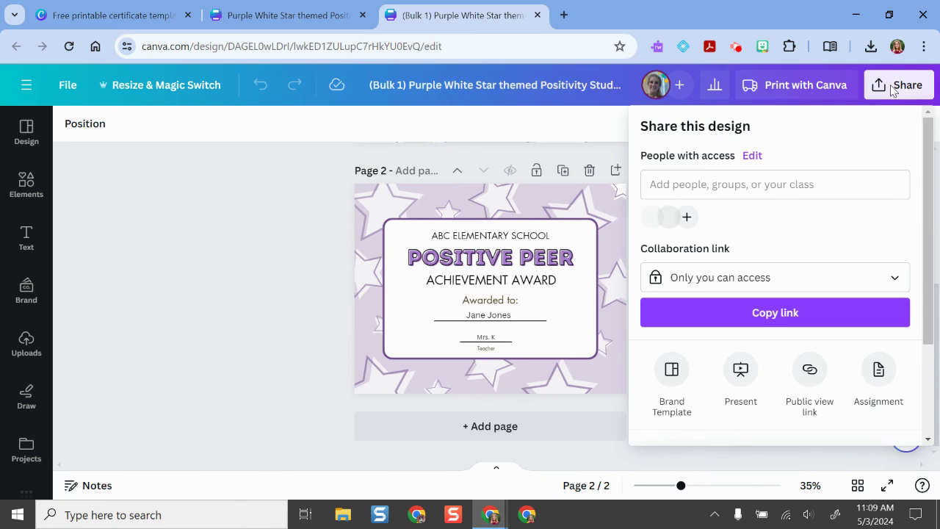
scroll(823, 347, "down", 1)
scroll(823, 345, "down", 2)
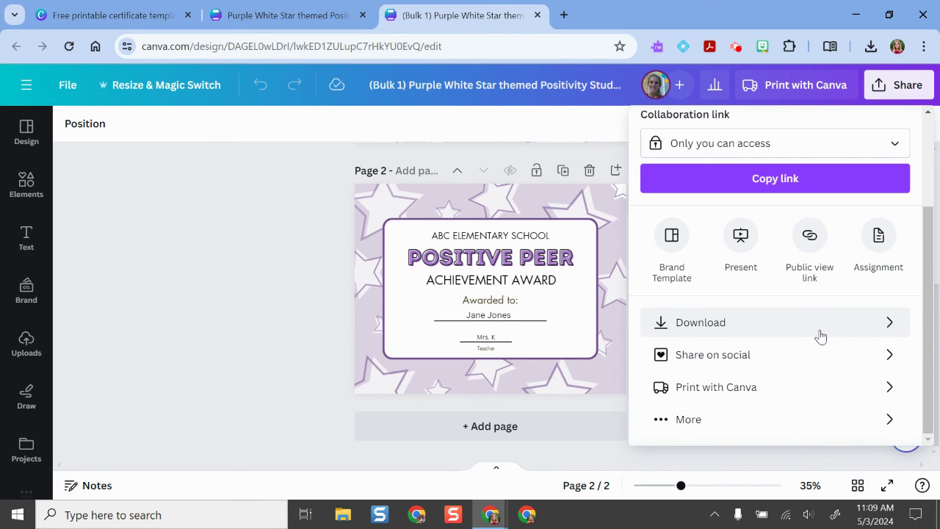
left_click(273, 272)
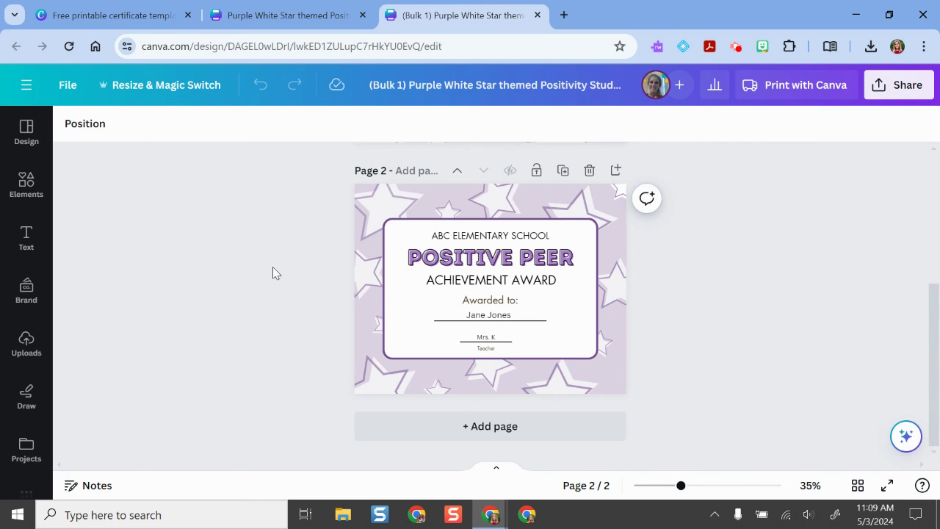